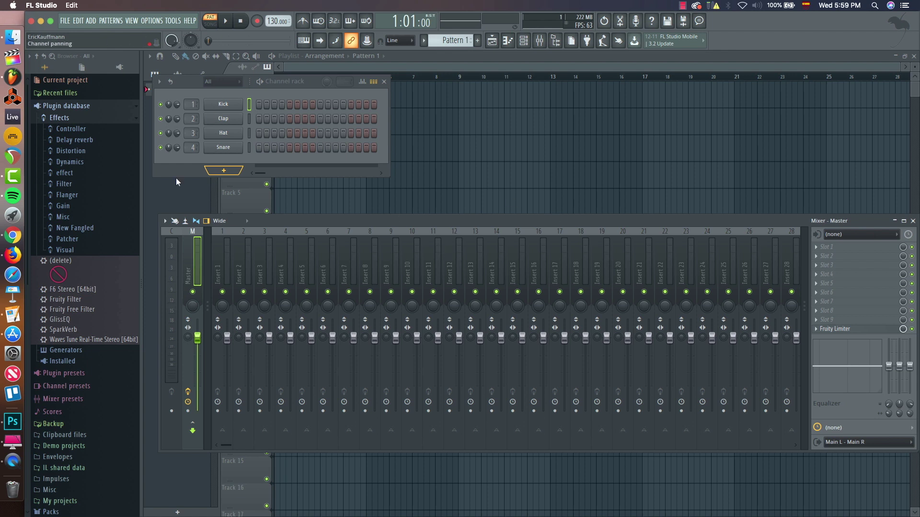
Add a Patcher channel to the channel rack and put its plugin window away.
{"action": "left_click_drag", "start_coordinate": [283, 80], "coordinate": [283, 90]}
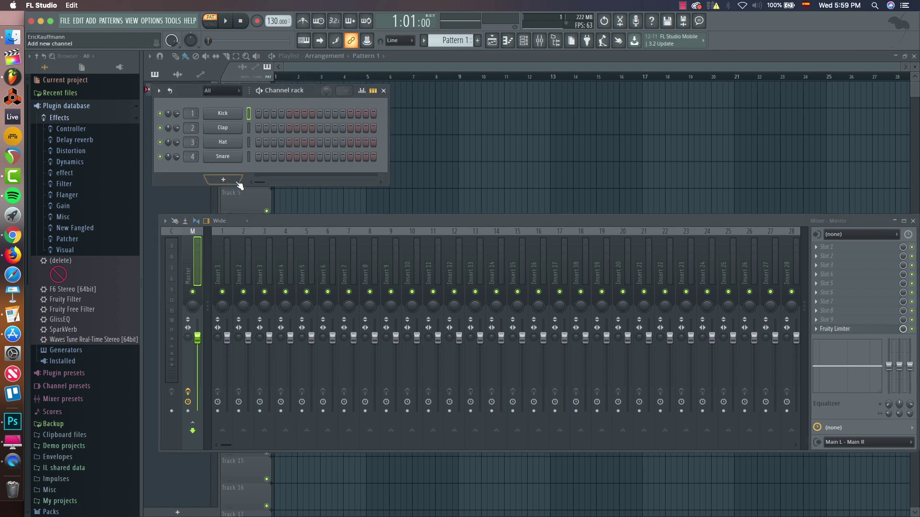
{"action": "left_click", "coordinate": [225, 181]}
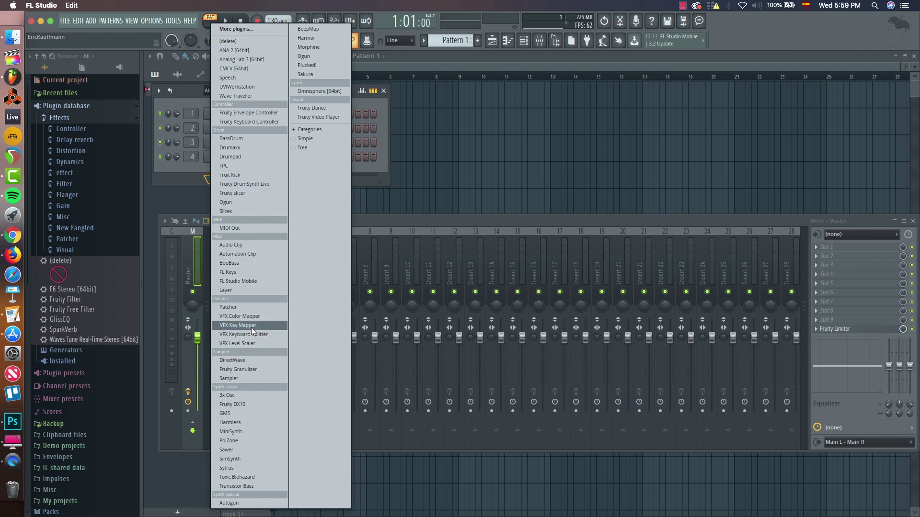
{"action": "left_click", "coordinate": [238, 308]}
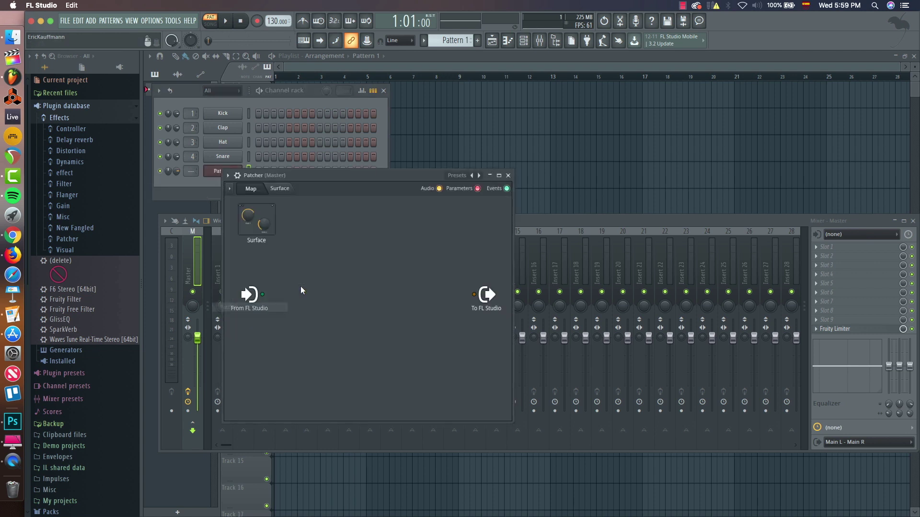
{"action": "left_click", "coordinate": [490, 176]}
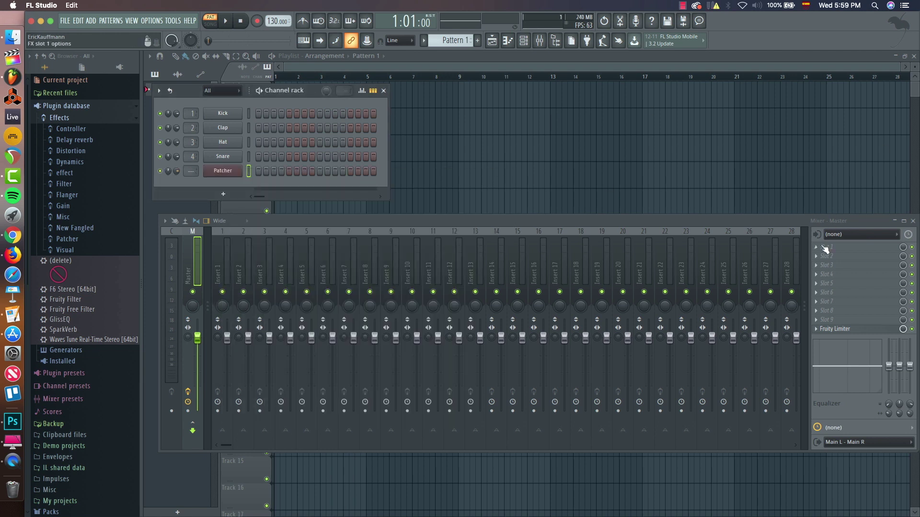
Display the plugin list of the master track's first effect slot in Simple view.
{"action": "left_click", "coordinate": [819, 251]}
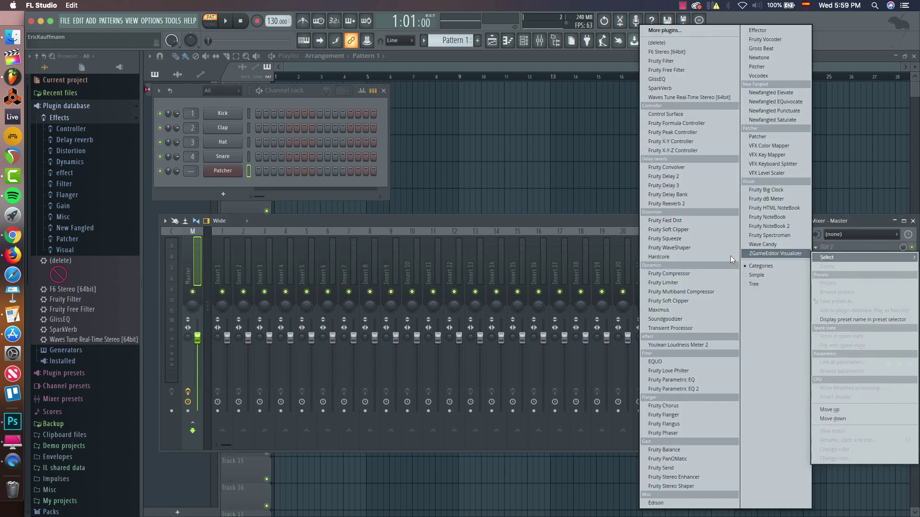
{"action": "left_click", "coordinate": [606, 218]}
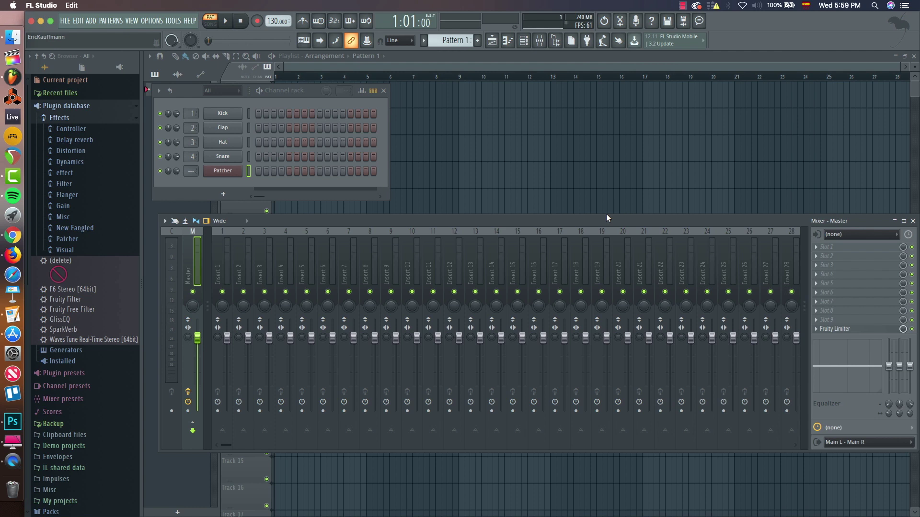
{"action": "left_click", "coordinate": [816, 247]}
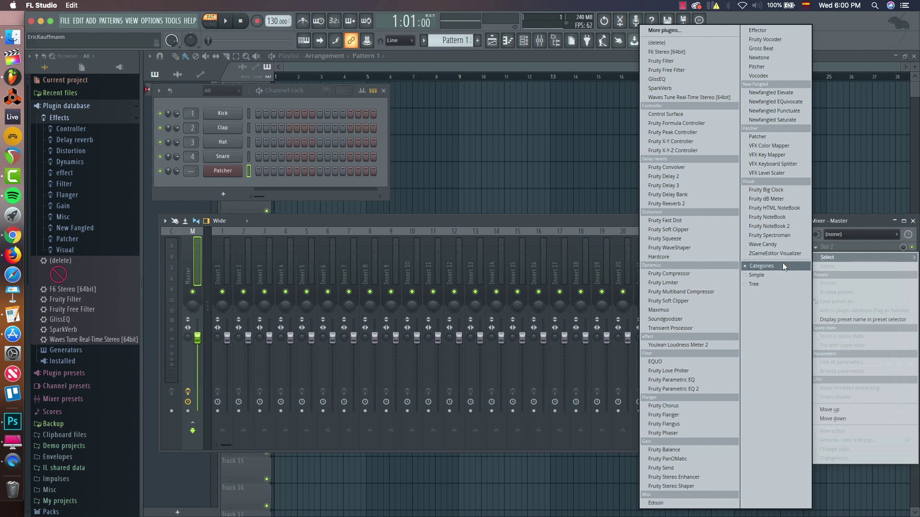
{"action": "left_click", "coordinate": [754, 275]}
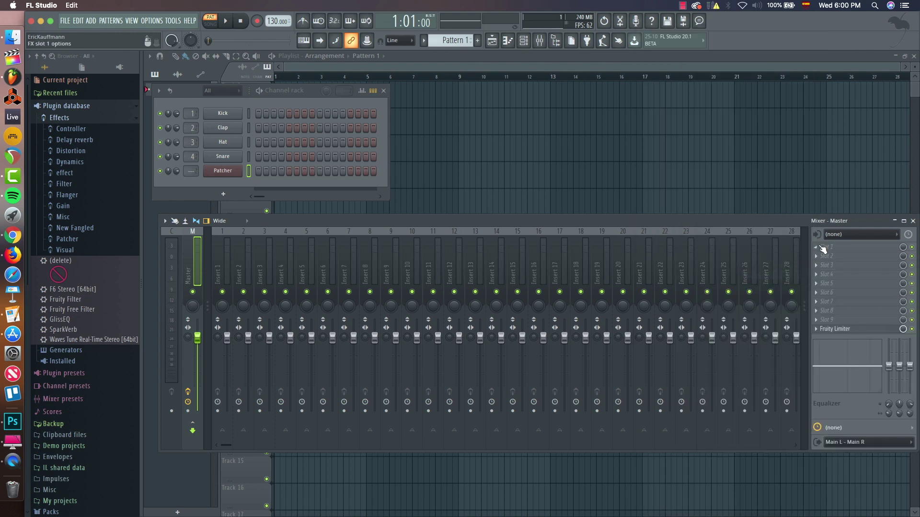
Switch the effect slot's plugin list to Tree view and look through its category folders, including Delay reverb and New Fangled.
{"action": "mouse_move", "coordinate": [820, 257]}
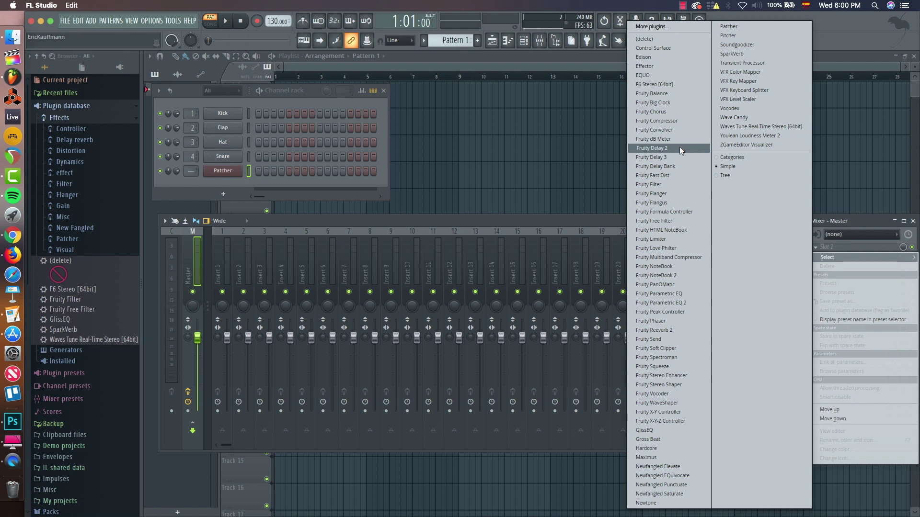
{"action": "left_click", "coordinate": [728, 176]}
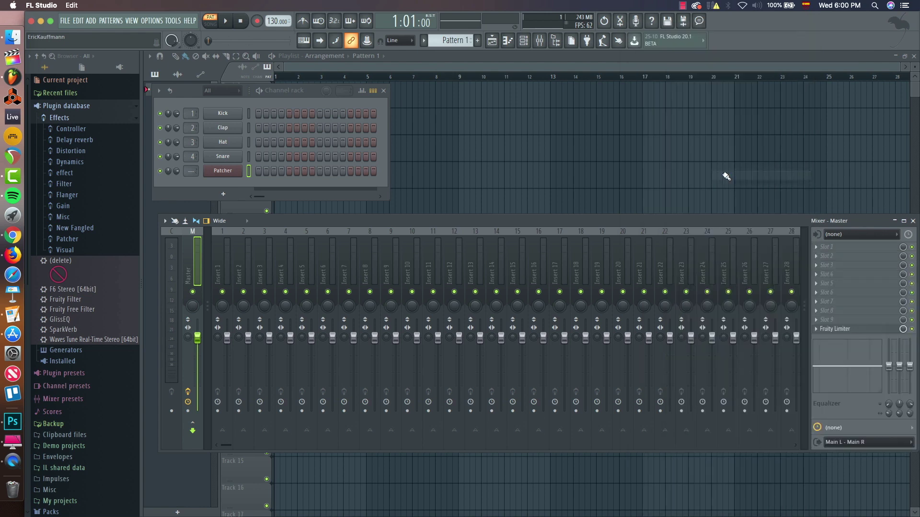
{"action": "left_click", "coordinate": [817, 247]}
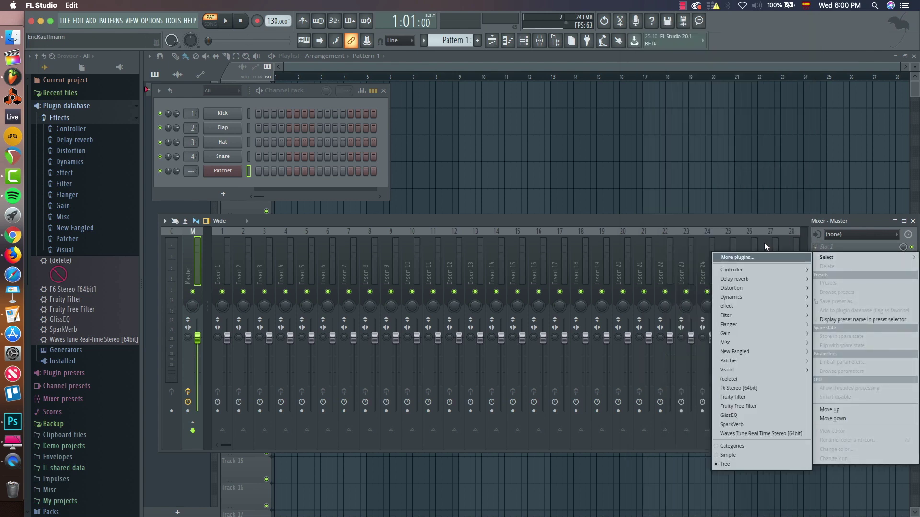
{"action": "mouse_move", "coordinate": [724, 282]}
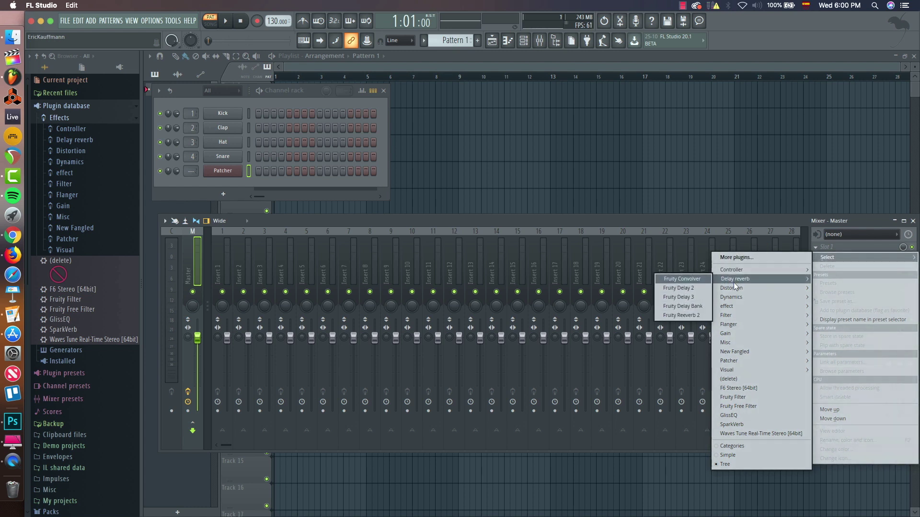
{"action": "mouse_move", "coordinate": [754, 310]}
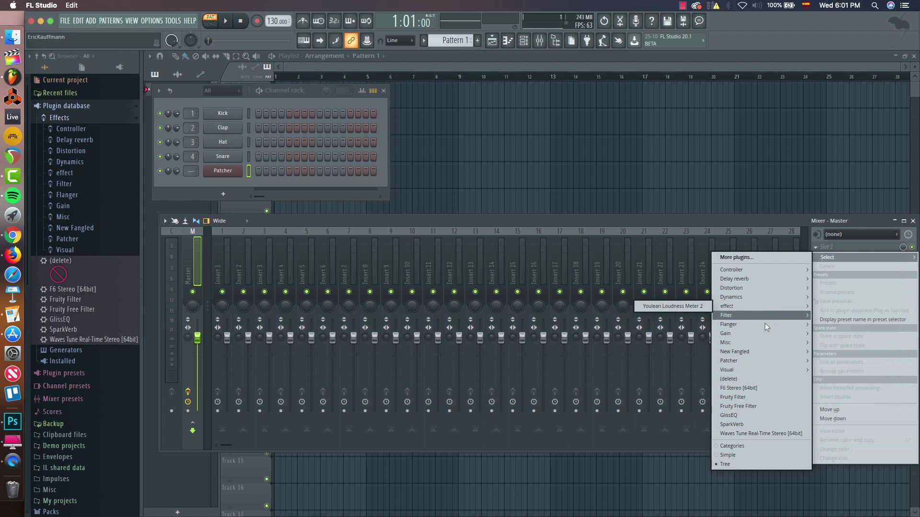
{"action": "mouse_move", "coordinate": [735, 351]}
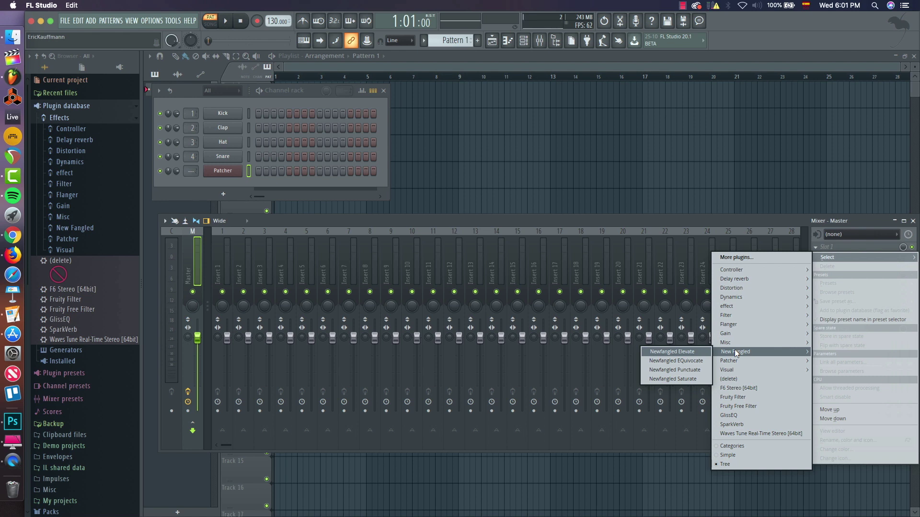
{"action": "left_click", "coordinate": [354, 217]}
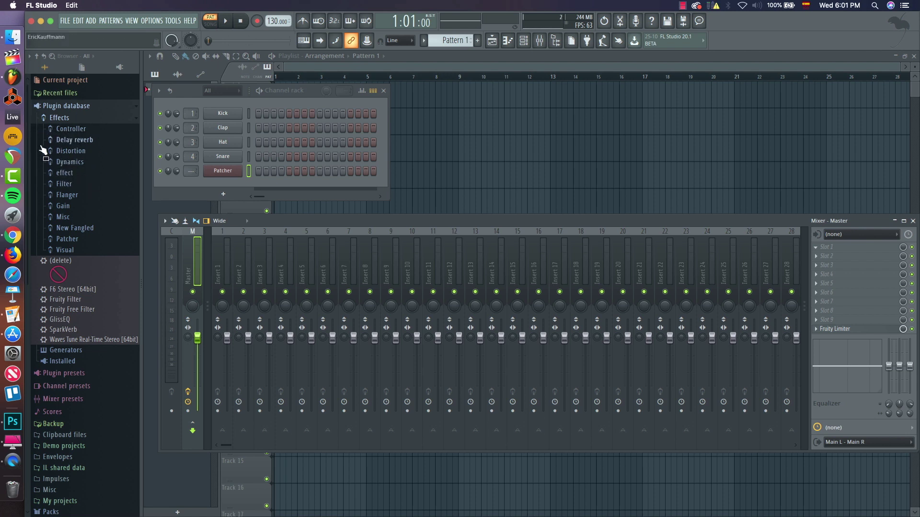
Collapse the plugin database in the browser and make the browser slightly narrower.
{"action": "left_click", "coordinate": [72, 117]}
{"action": "left_click", "coordinate": [72, 106]}
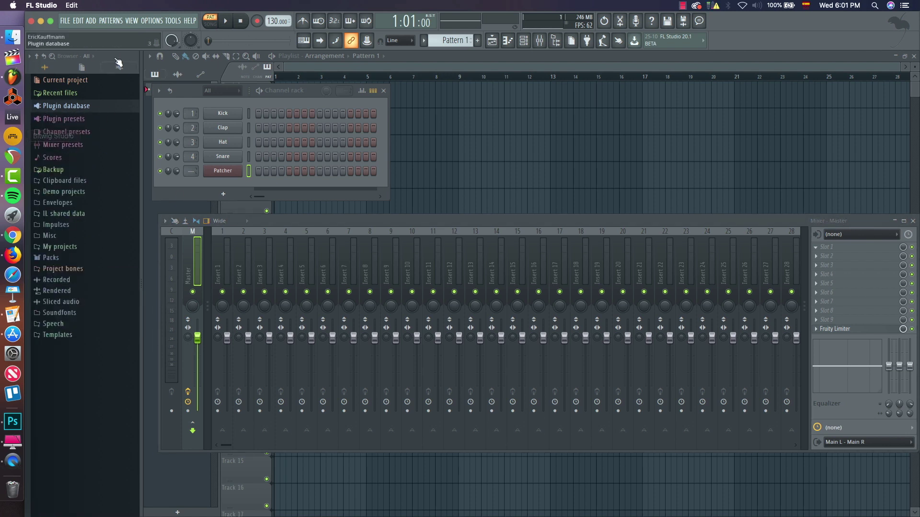
{"action": "mouse_move", "coordinate": [140, 93]}
{"action": "left_mouse_down"}
{"action": "mouse_move", "coordinate": [28, 103]}
{"action": "mouse_move", "coordinate": [137, 104]}
{"action": "left_mouse_up"}
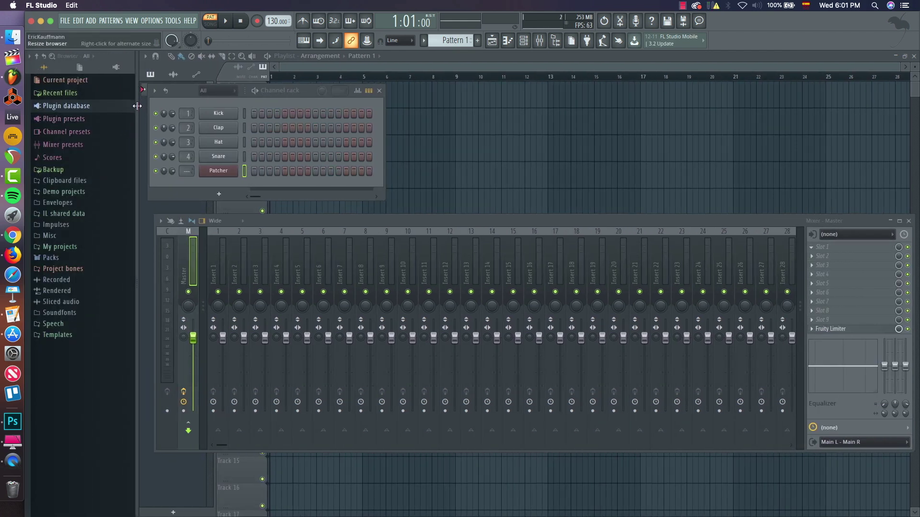
{"action": "left_click", "coordinate": [132, 21]}
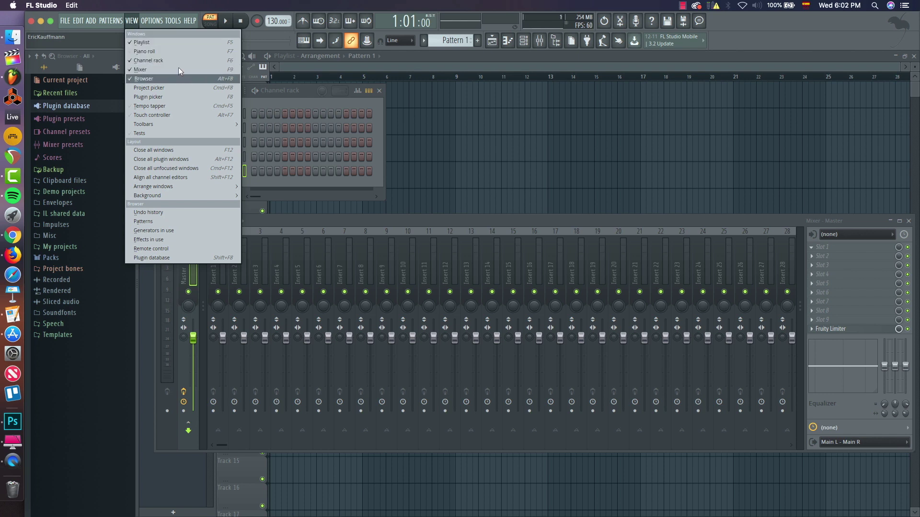
Expand the plugin database's Effects category in the browser and open its folder in Finder.
{"action": "left_click", "coordinate": [74, 106]}
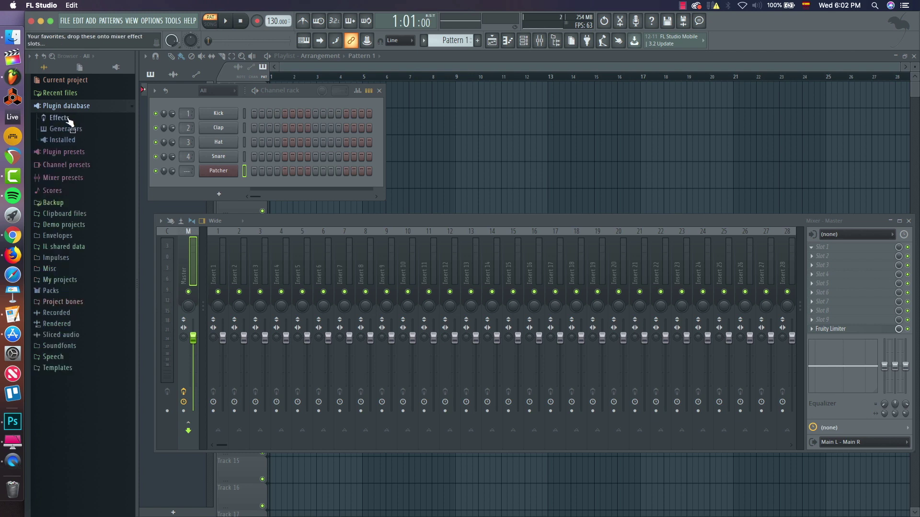
{"action": "left_click", "coordinate": [60, 118]}
{"action": "right_click", "coordinate": [60, 118]}
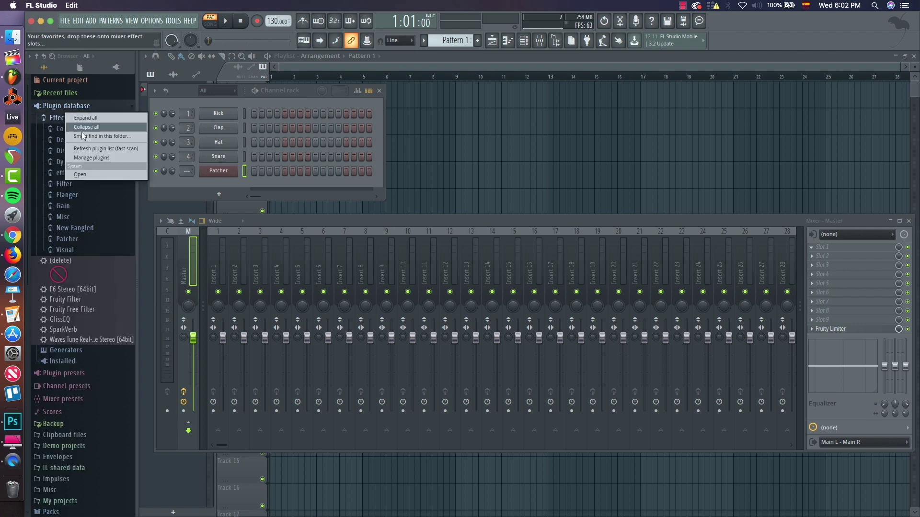
{"action": "left_click", "coordinate": [81, 175]}
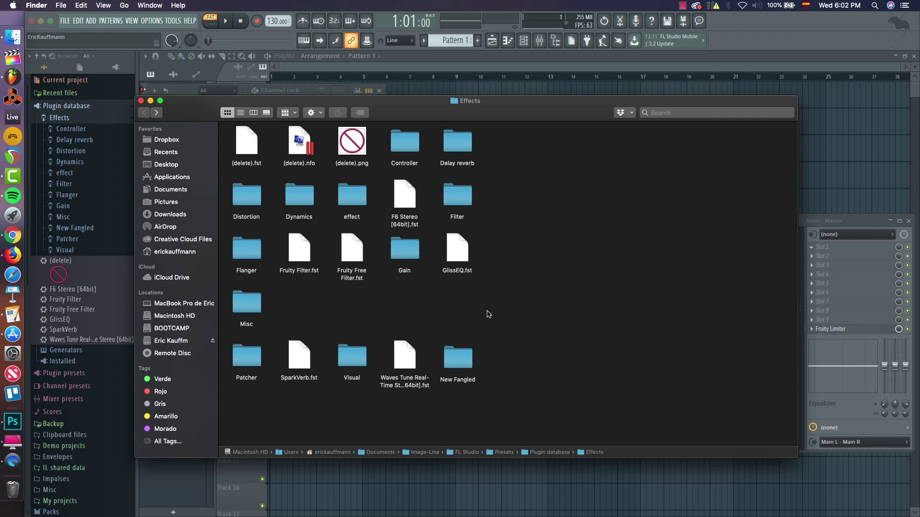
Create a folder named Waves in the Effects folder and place it just above New Fangled.
{"action": "right_click", "coordinate": [487, 305]}
{"action": "left_click", "coordinate": [499, 309]}
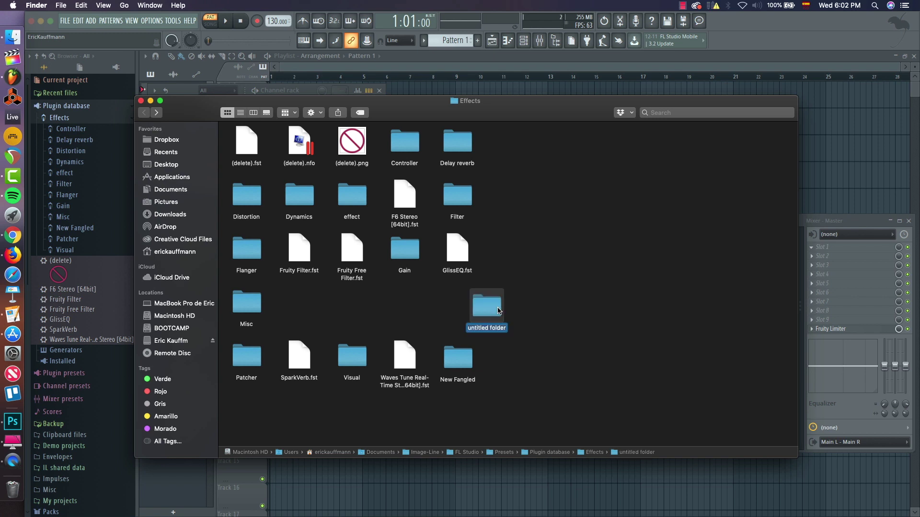
{"action": "type", "text": "Waves"}
{"action": "key", "text": "Return"}
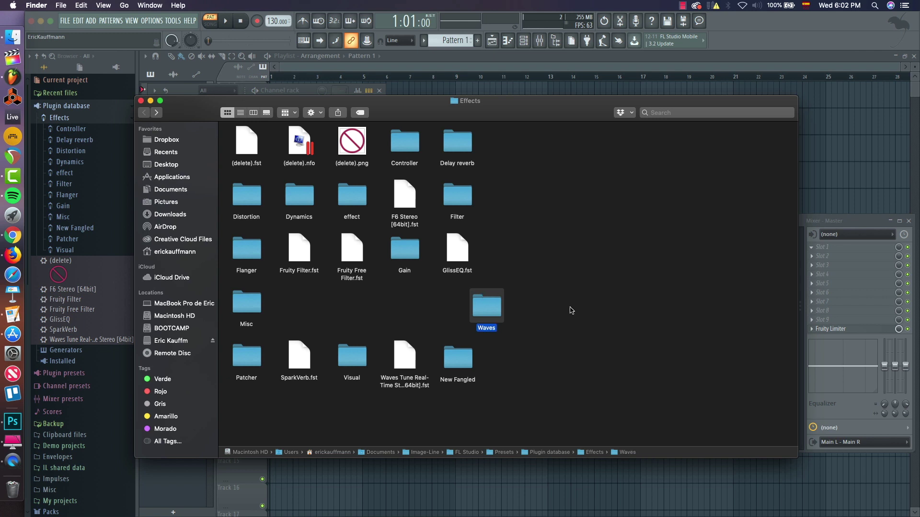
{"action": "left_click_drag", "start_coordinate": [493, 309], "coordinate": [465, 305]}
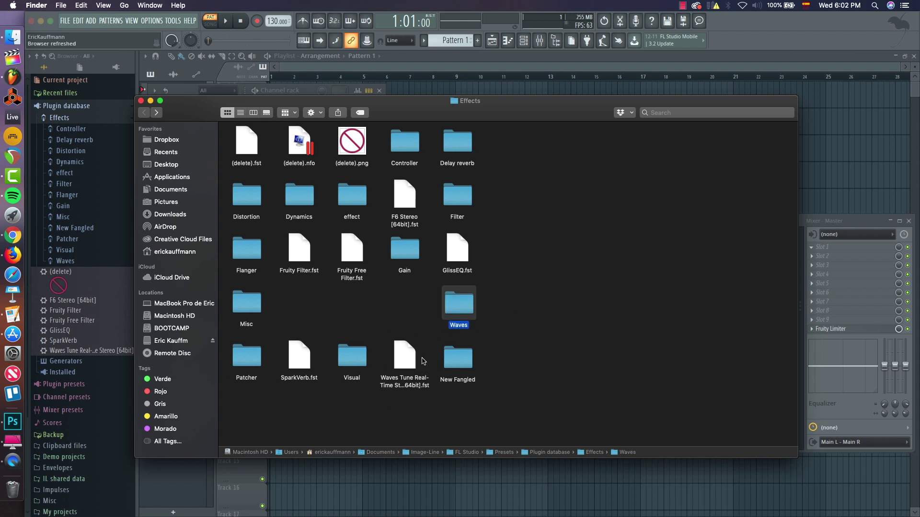
Move the Waves Tune Real-Time Stereo and F6 Stereo .fst files into the Waves folder and put the Finder window away.
{"action": "left_click_drag", "start_coordinate": [399, 361], "coordinate": [457, 308]}
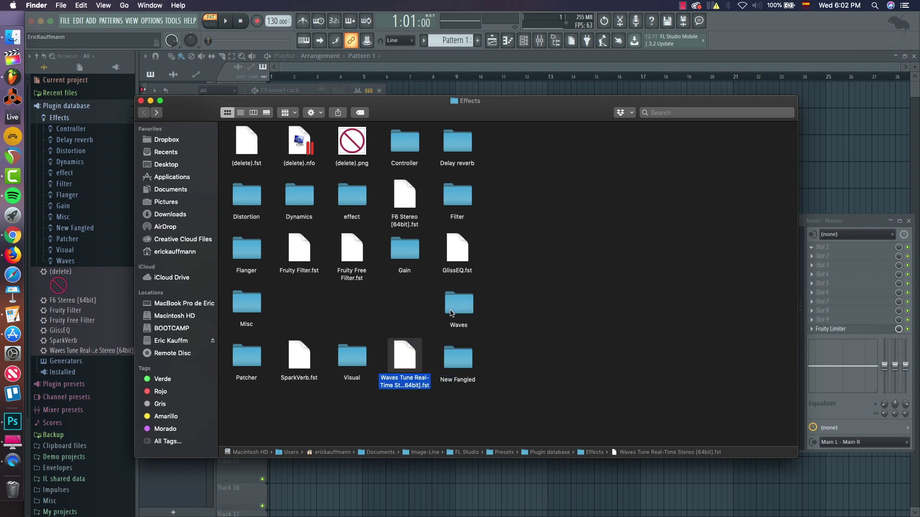
{"action": "left_click_drag", "start_coordinate": [397, 221], "coordinate": [460, 318]}
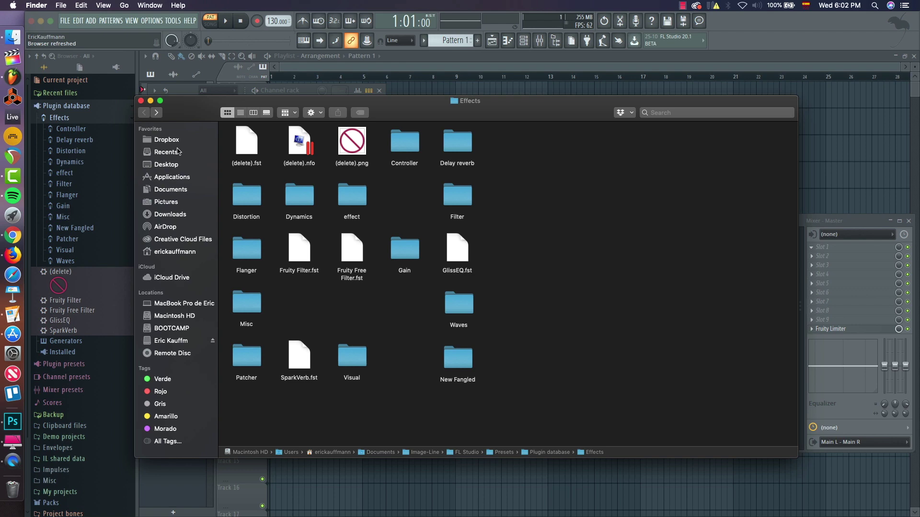
{"action": "left_click", "coordinate": [150, 101]}
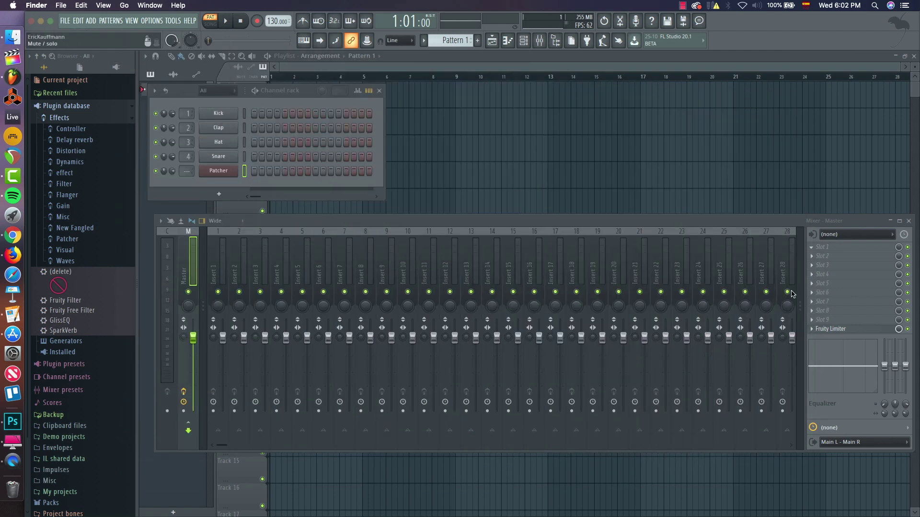
Check the contents of the Waves category in the plugin list of the master's first effect slot.
{"action": "left_click", "coordinate": [811, 248]}
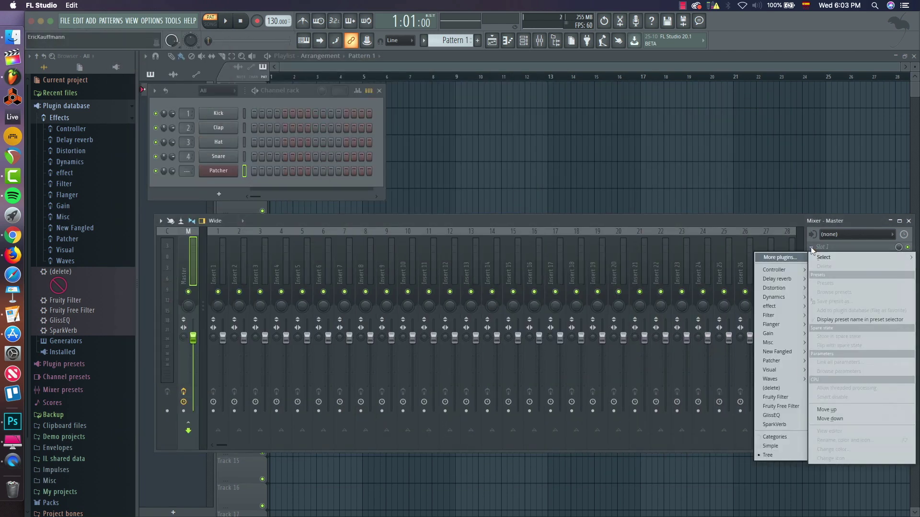
{"action": "mouse_move", "coordinate": [772, 382]}
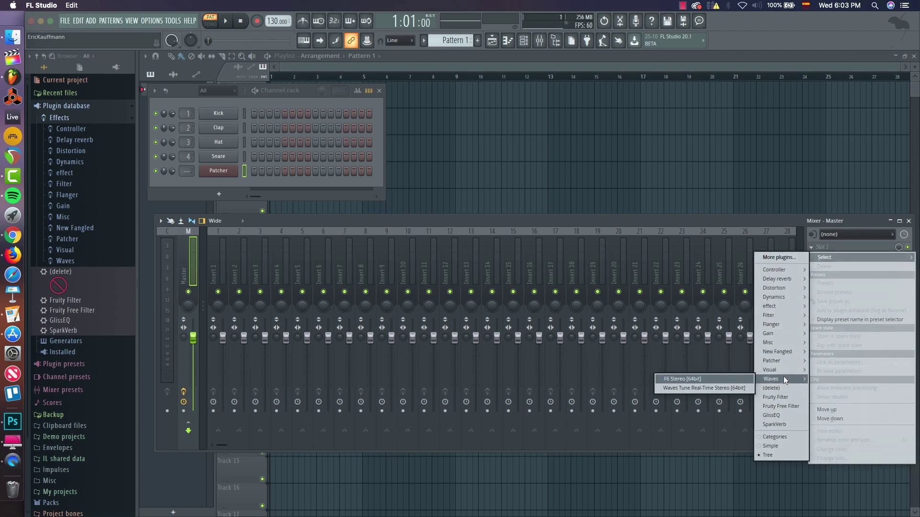
{"action": "left_click", "coordinate": [722, 220]}
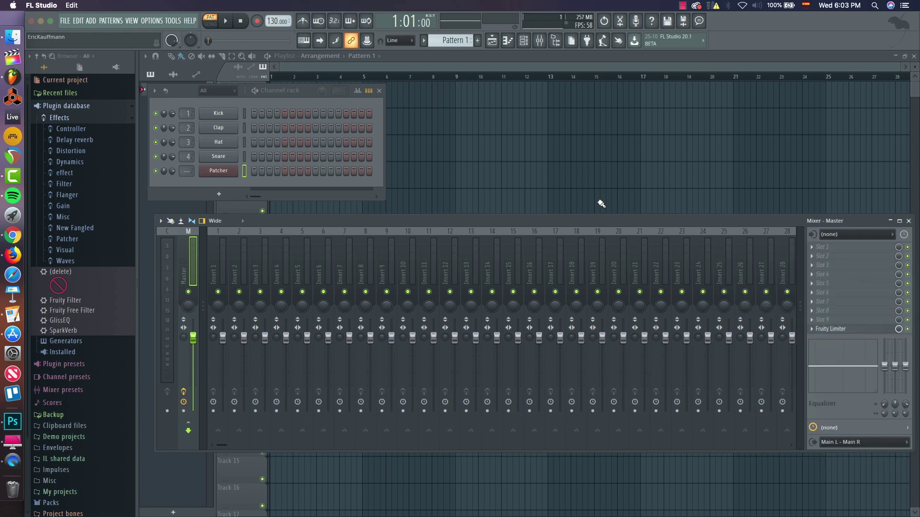
Switch back to Finder and inspect the contents of the Delay reverb folder in Effects.
{"action": "key", "text": "super+Tab"}
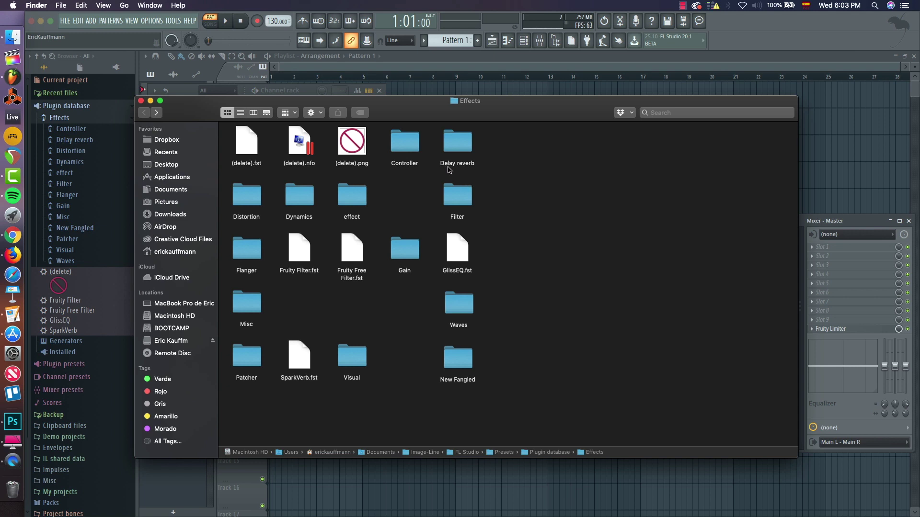
{"action": "double_click", "coordinate": [463, 148]}
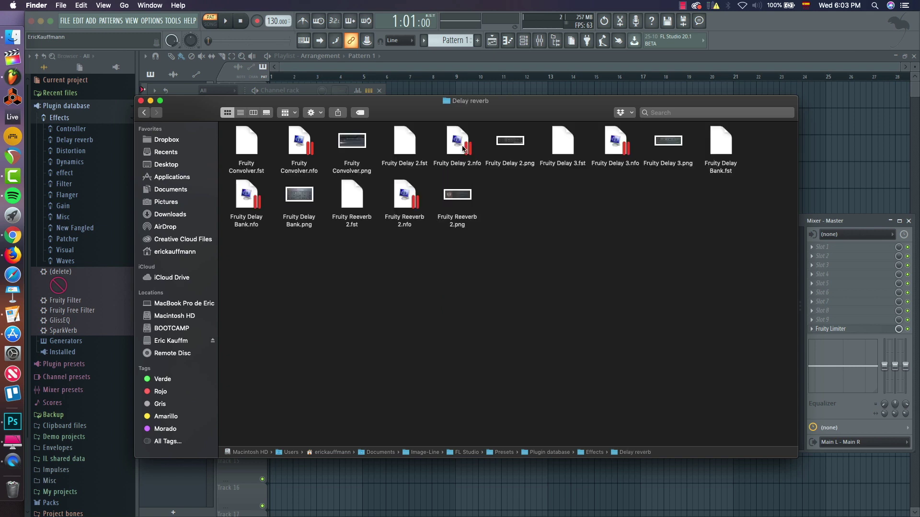
{"action": "left_click", "coordinate": [144, 112]}
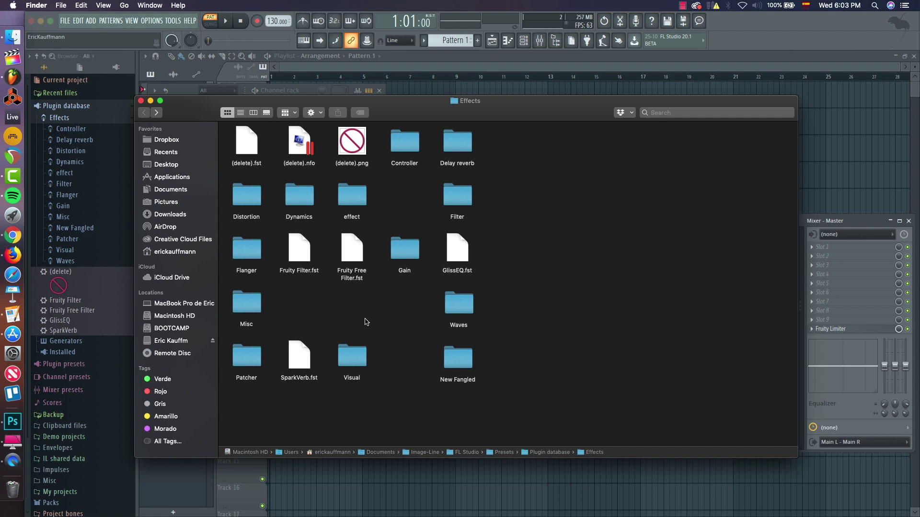
Create a folder named Native in the Effects folder and move the Delay reverb folder into it.
{"action": "key", "text": "super+shift+n"}
{"action": "type", "text": "Native"}
{"action": "key", "text": "Return"}
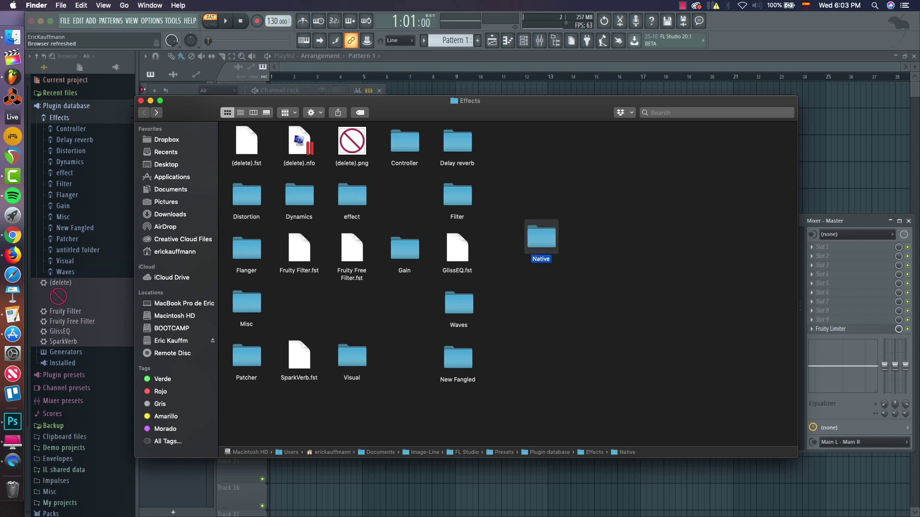
{"action": "left_click_drag", "start_coordinate": [521, 168], "coordinate": [513, 144]}
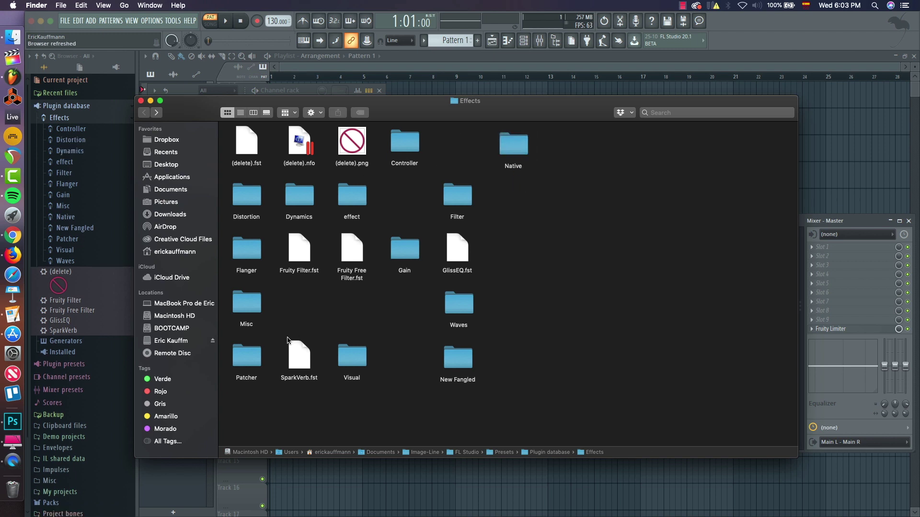
Move the Patcher and Dynamics folders into the Native folder, checking the contents of the effect and Dynamics folders.
{"action": "left_click_drag", "start_coordinate": [250, 359], "coordinate": [449, 158]}
{"action": "left_click", "coordinate": [364, 197]}
{"action": "double_click", "coordinate": [364, 197]}
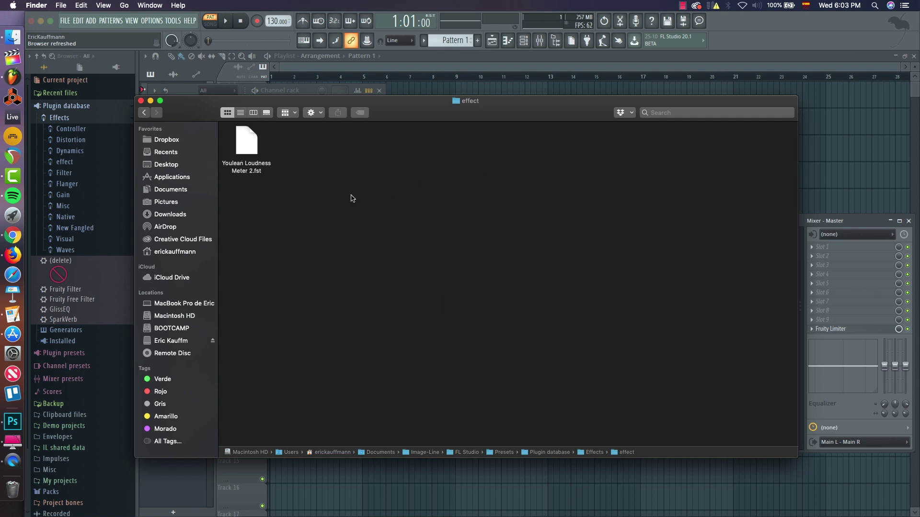
{"action": "key", "text": "super+bracketleft"}
{"action": "double_click", "coordinate": [299, 197]}
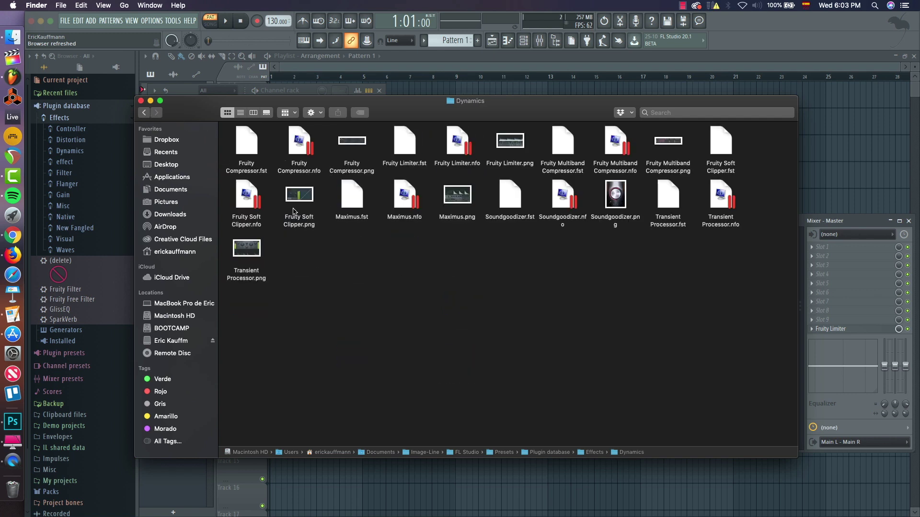
{"action": "left_click", "coordinate": [142, 113]}
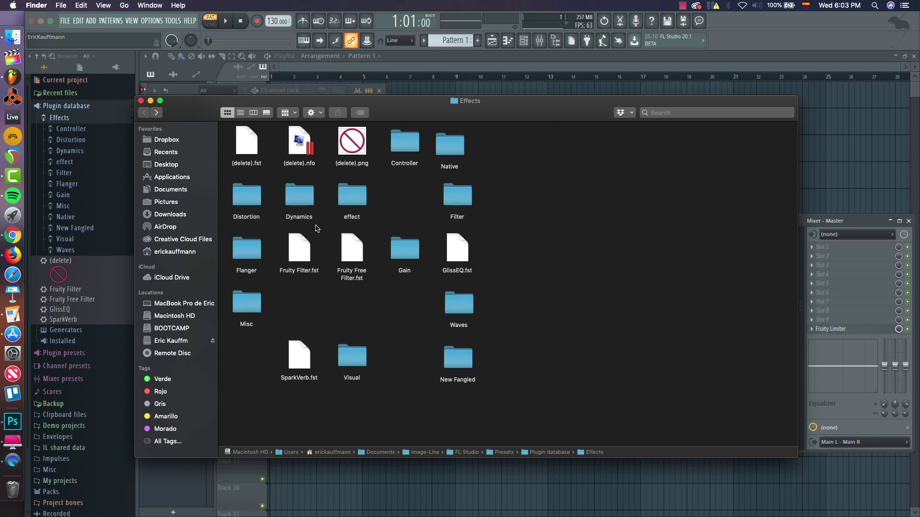
{"action": "left_click_drag", "start_coordinate": [299, 196], "coordinate": [449, 144]}
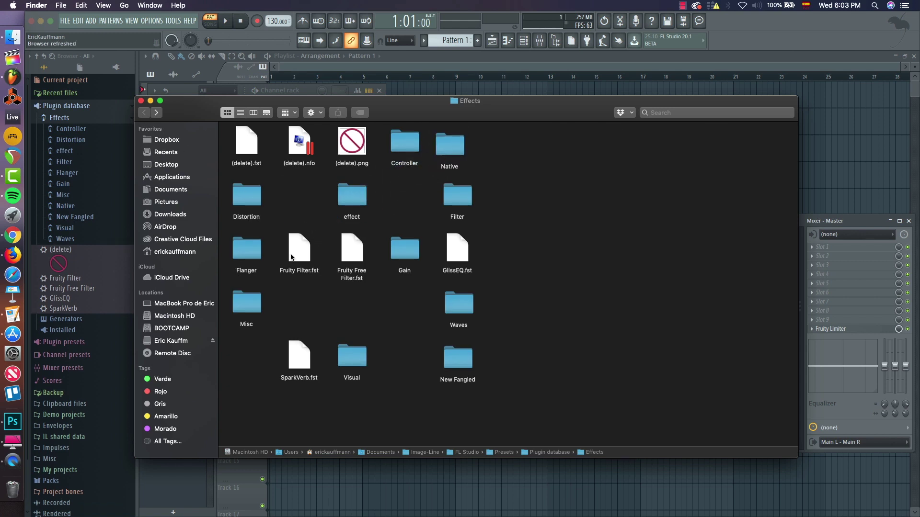
Check the Flanger and Distortion folders, move both into the Native folder, and put the Finder window away.
{"action": "double_click", "coordinate": [249, 250]}
{"action": "key", "text": "super+bracketleft"}
{"action": "left_click_drag", "start_coordinate": [249, 247], "coordinate": [450, 145]}
{"action": "left_click", "coordinate": [235, 207]}
{"action": "double_click", "coordinate": [236, 207]}
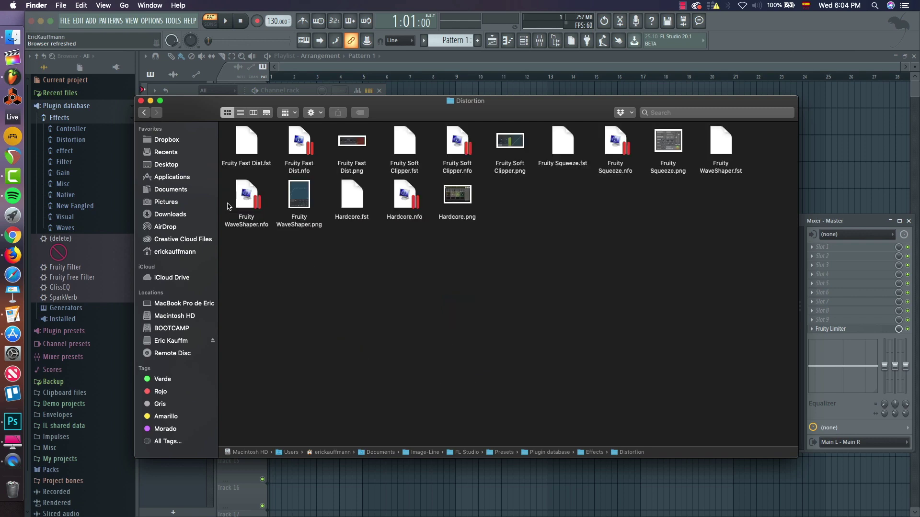
{"action": "left_click", "coordinate": [143, 113]}
{"action": "left_click_drag", "start_coordinate": [247, 202], "coordinate": [451, 144]}
{"action": "left_click", "coordinate": [150, 101]}
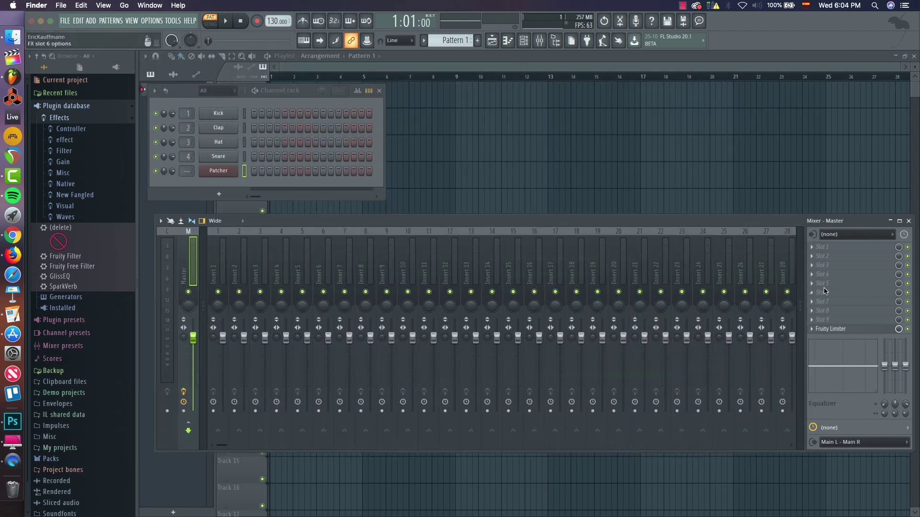
Examine the Native category and its Dynamics and Delay reverb subcategories in the plugin list of the master's first effect slot.
{"action": "left_click", "coordinate": [813, 249]}
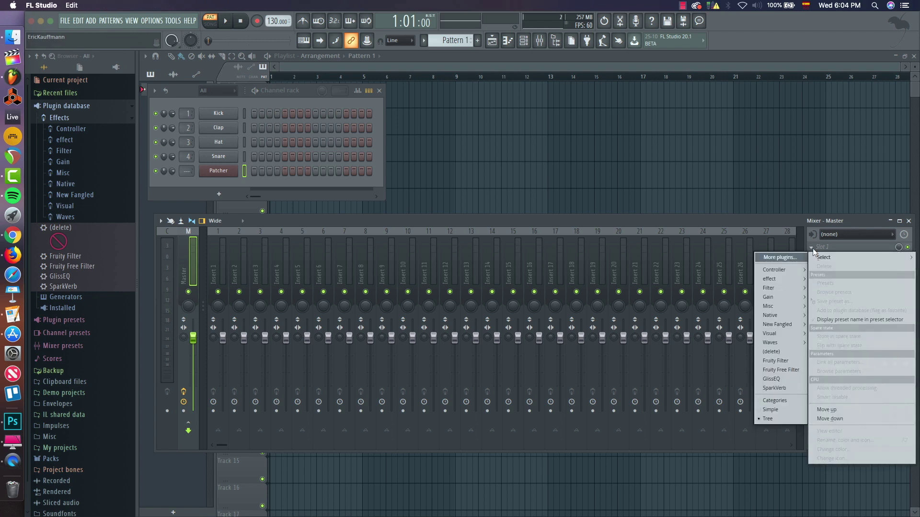
{"action": "mouse_move", "coordinate": [779, 316]}
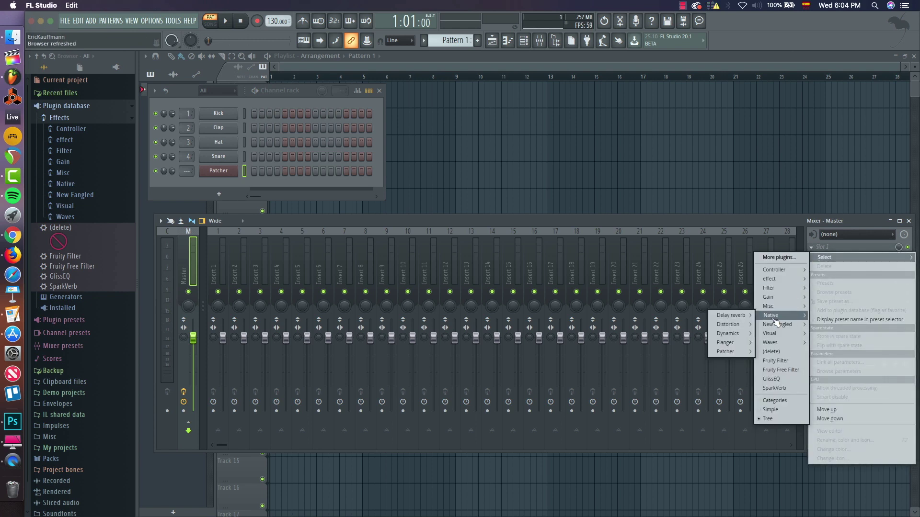
{"action": "mouse_move", "coordinate": [738, 320]}
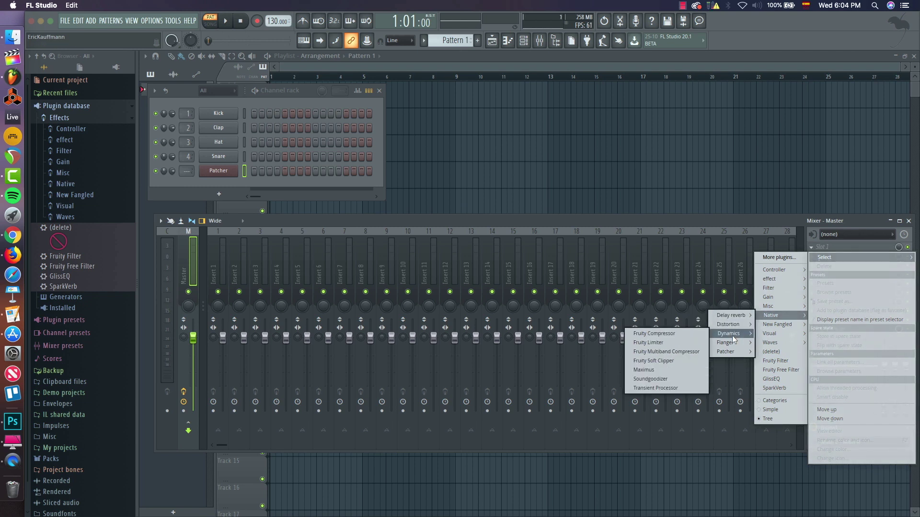
{"action": "mouse_move", "coordinate": [732, 351]}
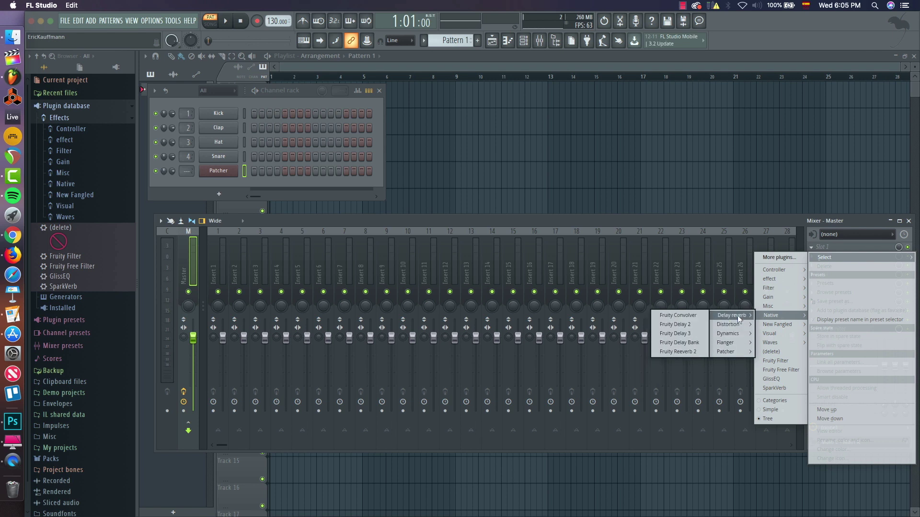
Reposition the Native folder slightly in the Effects window and recheck the plugin list of the master's first effect slot.
{"action": "left_click", "coordinate": [93, 117]}
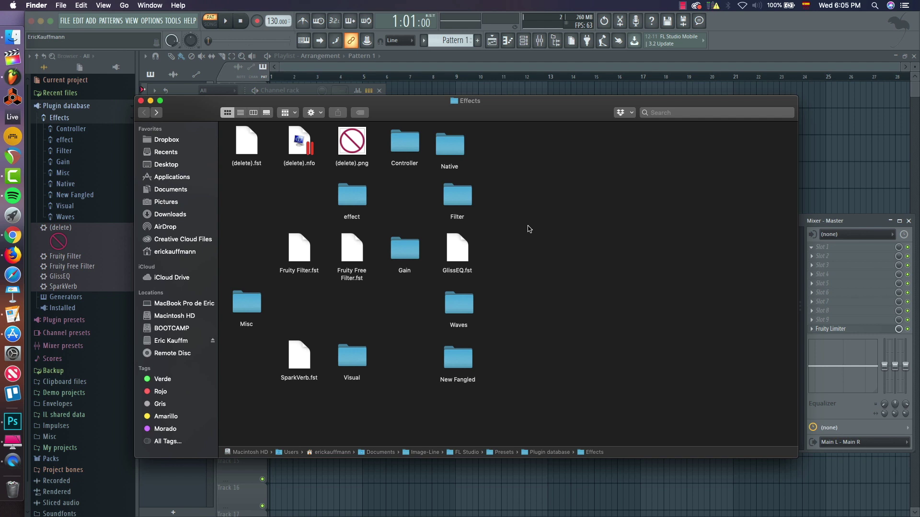
{"action": "left_click_drag", "start_coordinate": [449, 146], "coordinate": [502, 149]}
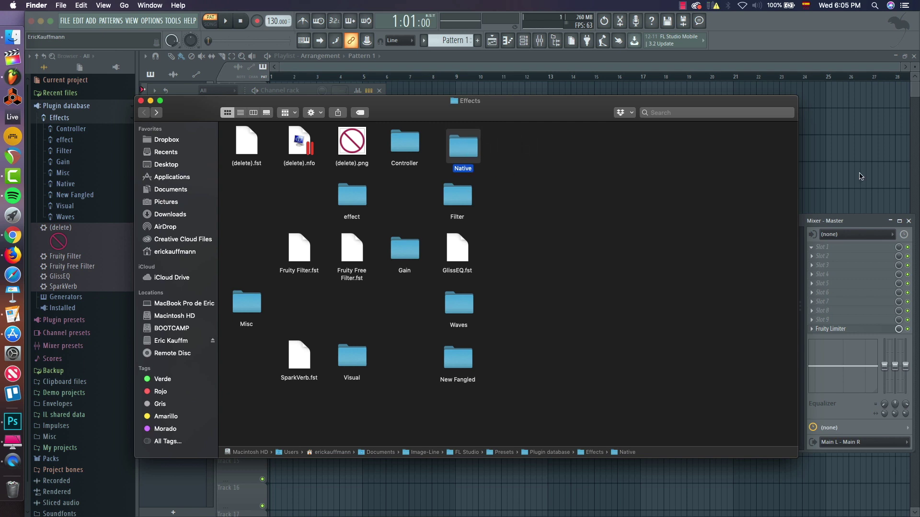
{"action": "left_click", "coordinate": [809, 248]}
{"action": "left_click", "coordinate": [809, 248]}
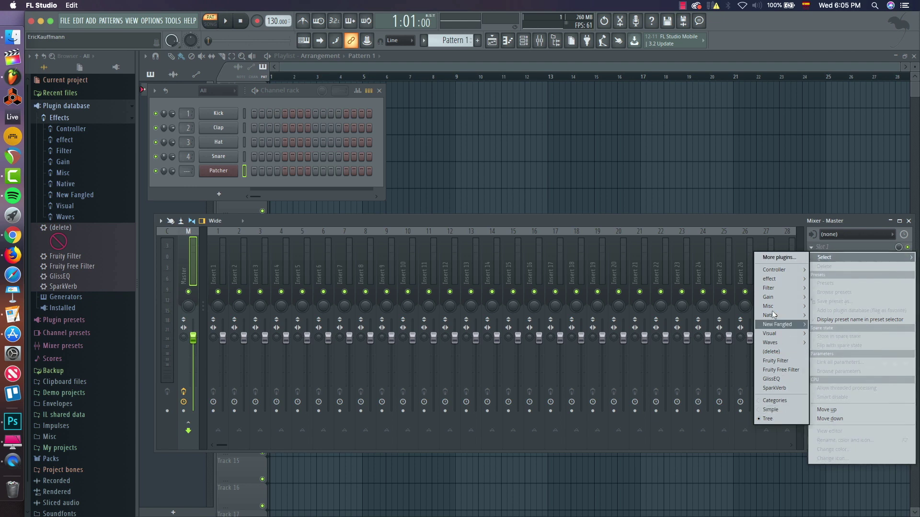
{"action": "left_click", "coordinate": [757, 221]}
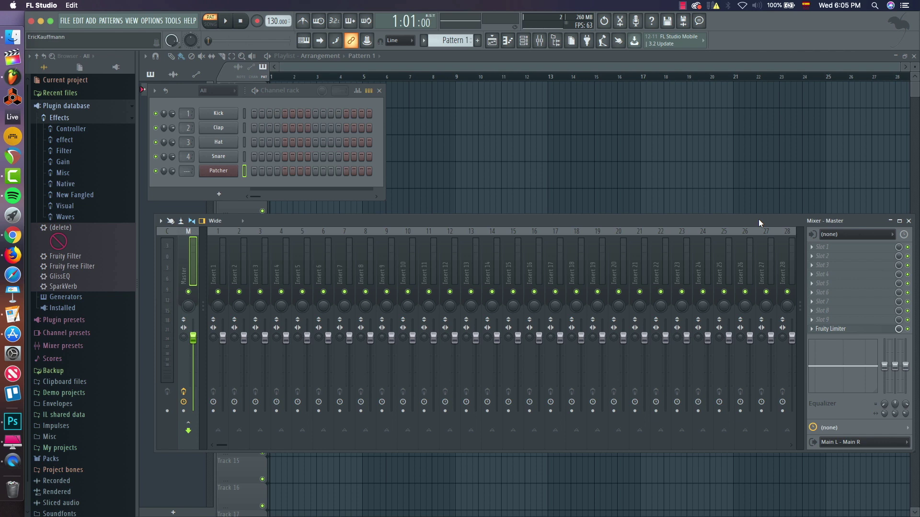
Switch the first effect slot's plugin list to the Categories view and review how the plugins are grouped.
{"action": "left_click", "coordinate": [813, 246]}
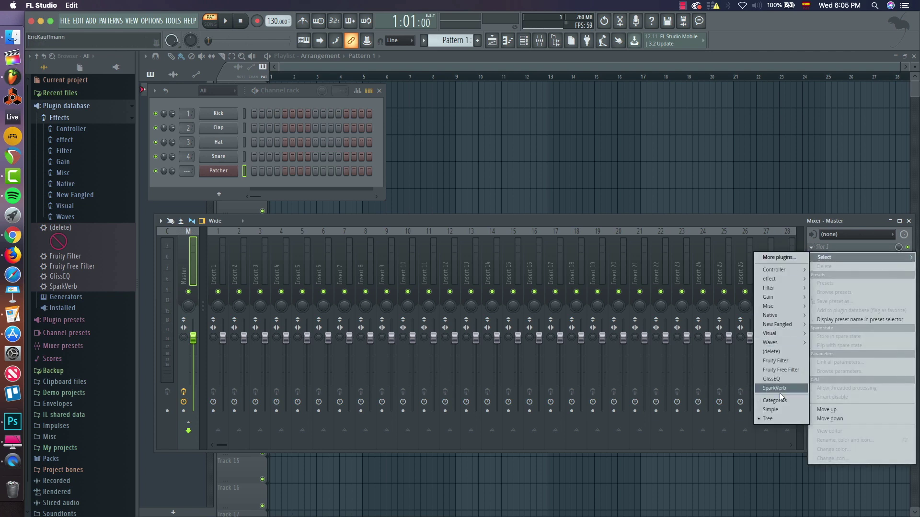
{"action": "left_click", "coordinate": [774, 401]}
{"action": "left_click", "coordinate": [817, 247]}
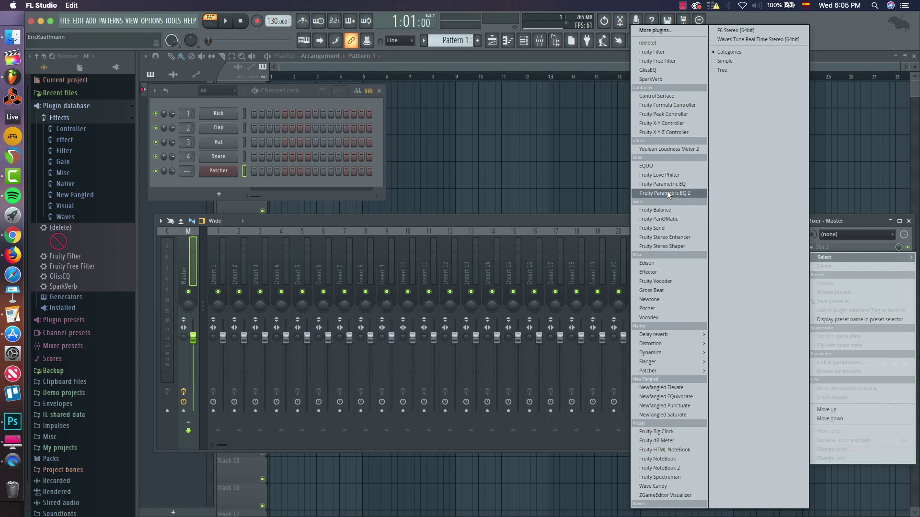
{"action": "left_click", "coordinate": [612, 214]}
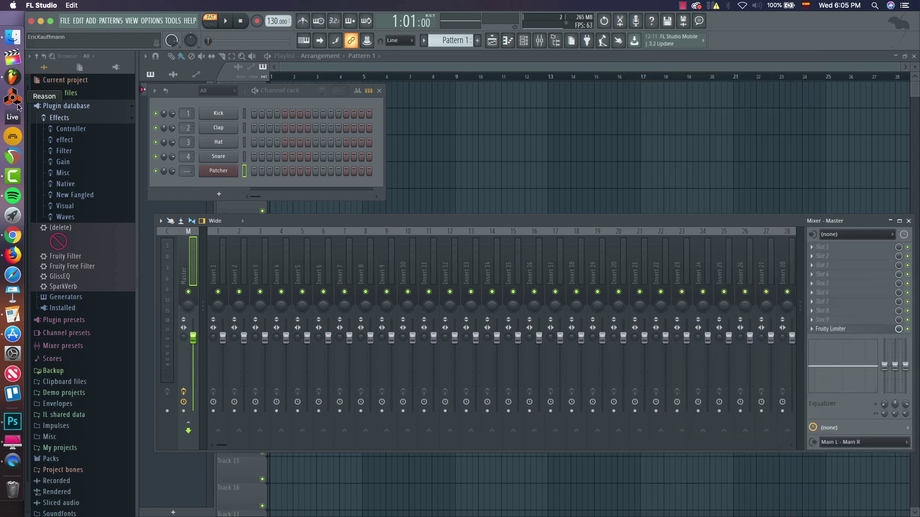
Collapse the Effects list in the browser and open the plugin database's Generators folder in Finder.
{"action": "left_click", "coordinate": [66, 298]}
{"action": "left_click", "coordinate": [70, 131]}
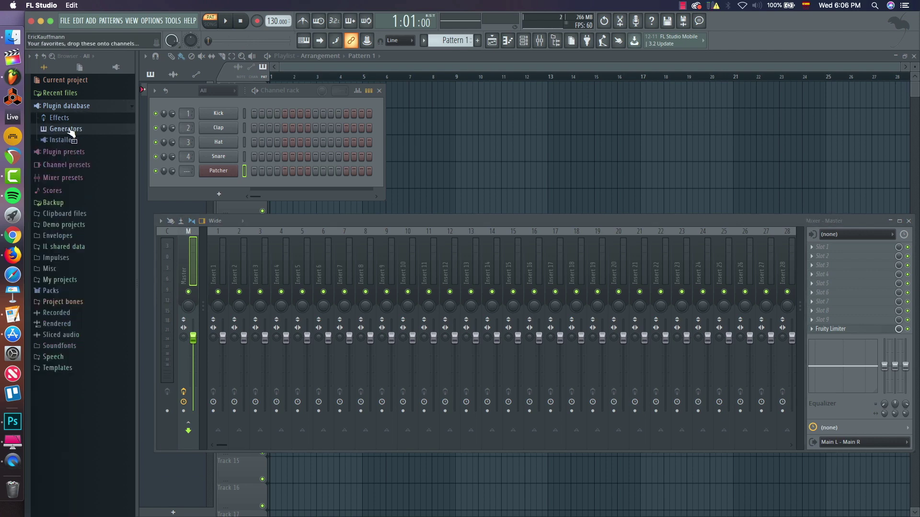
{"action": "right_click", "coordinate": [71, 136]}
{"action": "left_click", "coordinate": [85, 188]}
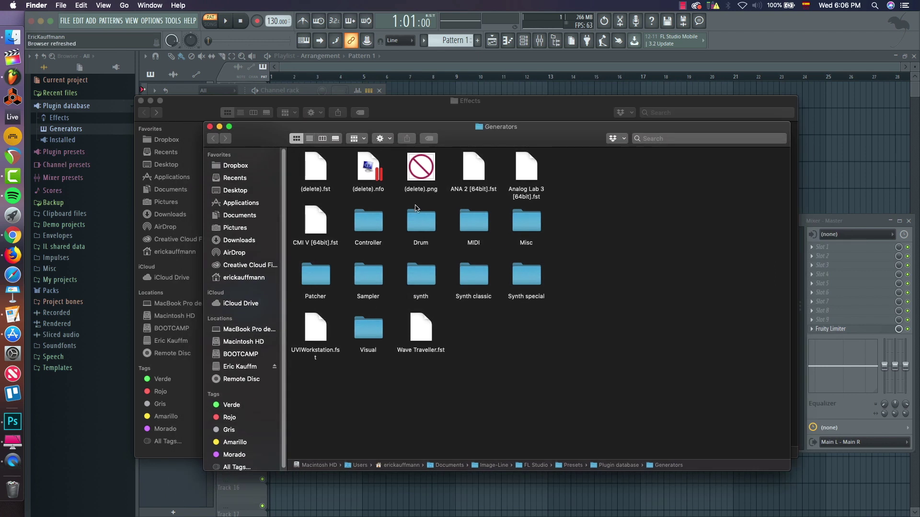
Inspect the loose ANA 2, Analog Lab 3, CMI V and UVIWorkstation .fst files in Generators and bring up the browser's options for Generators.
{"action": "left_click", "coordinate": [472, 169]}
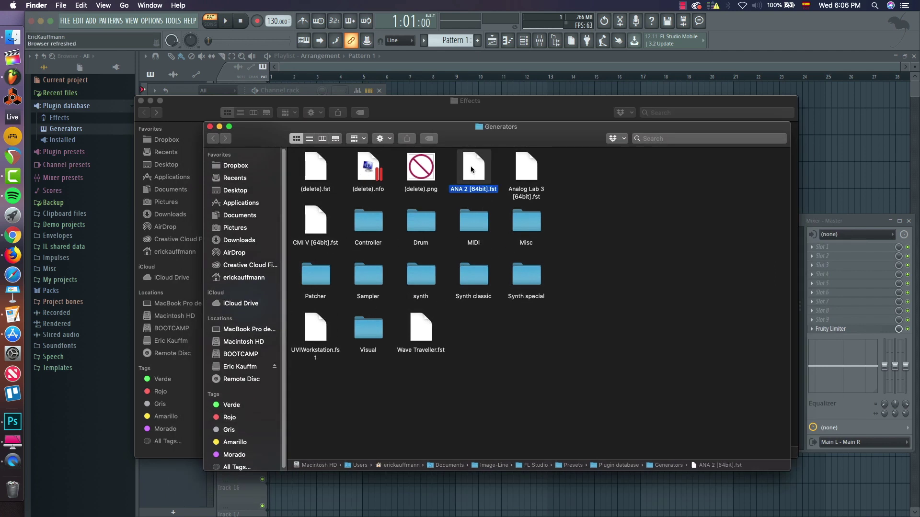
{"action": "left_click", "coordinate": [531, 178]}
{"action": "left_click", "coordinate": [306, 235]}
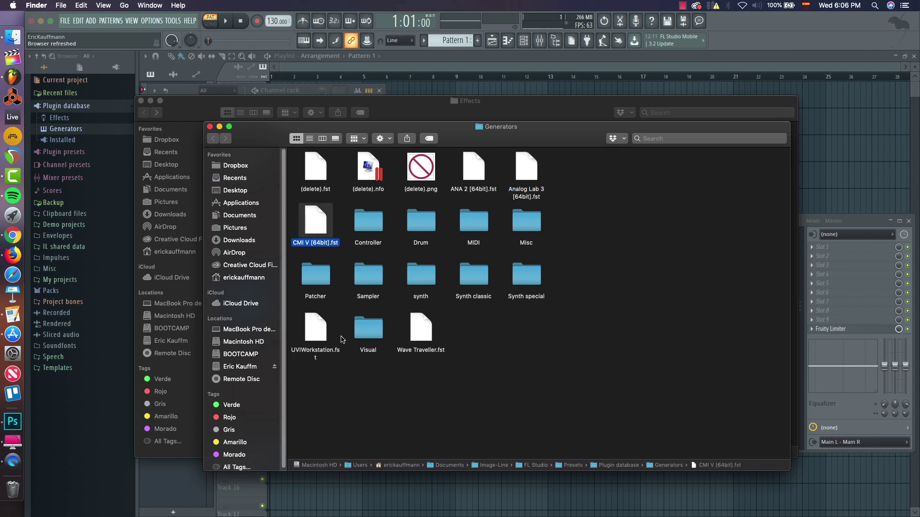
{"action": "left_click", "coordinate": [316, 345]}
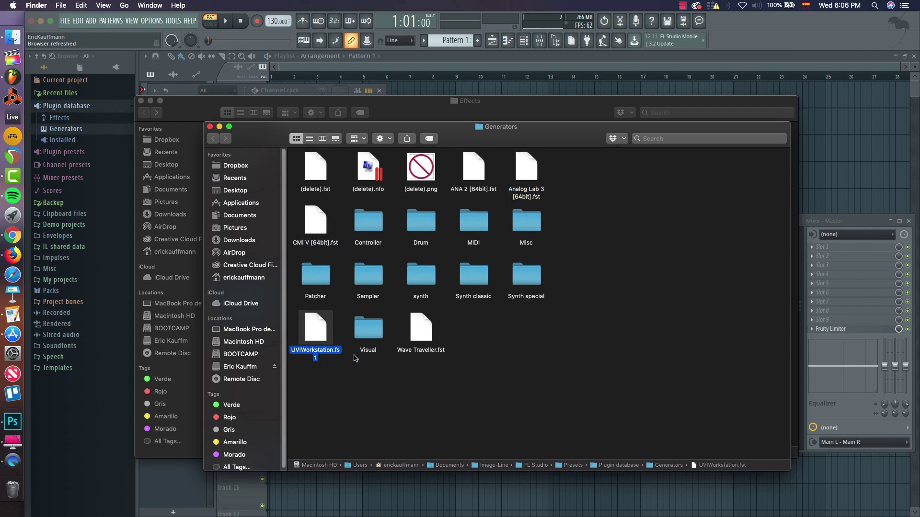
{"action": "left_click", "coordinate": [509, 338]}
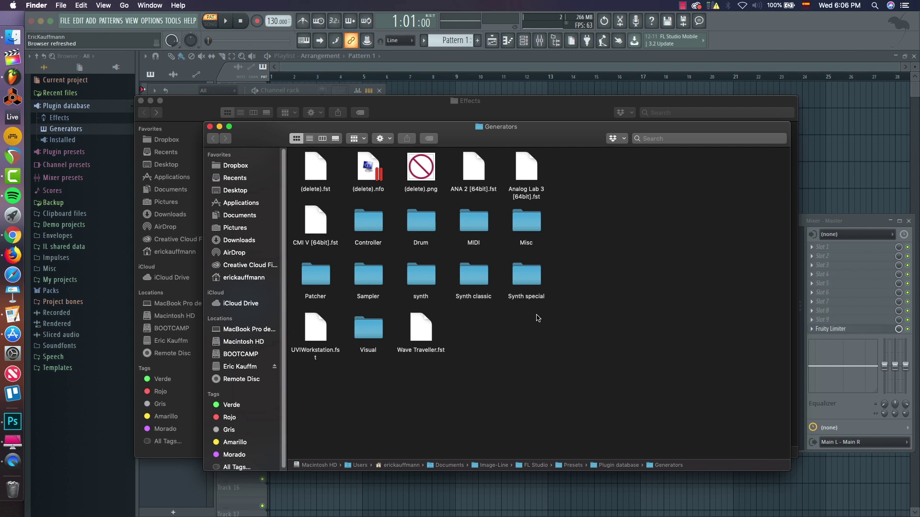
{"action": "right_click", "coordinate": [61, 132]}
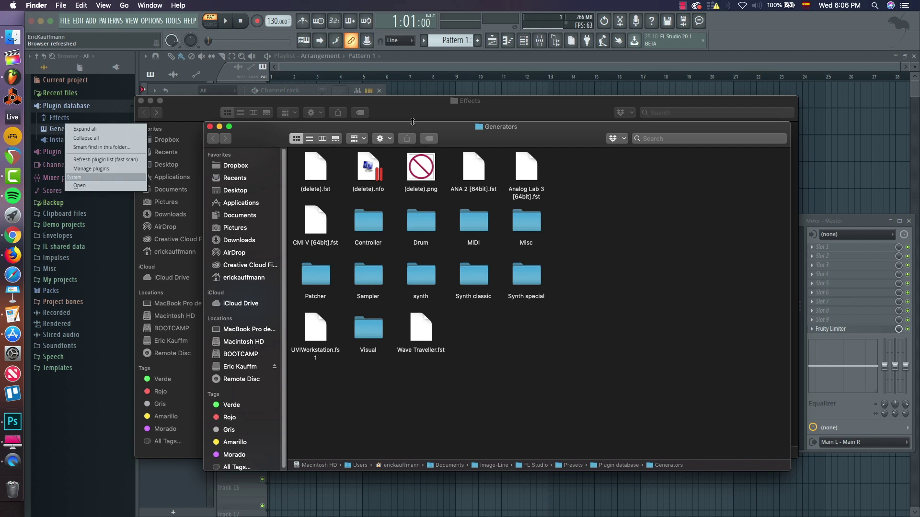